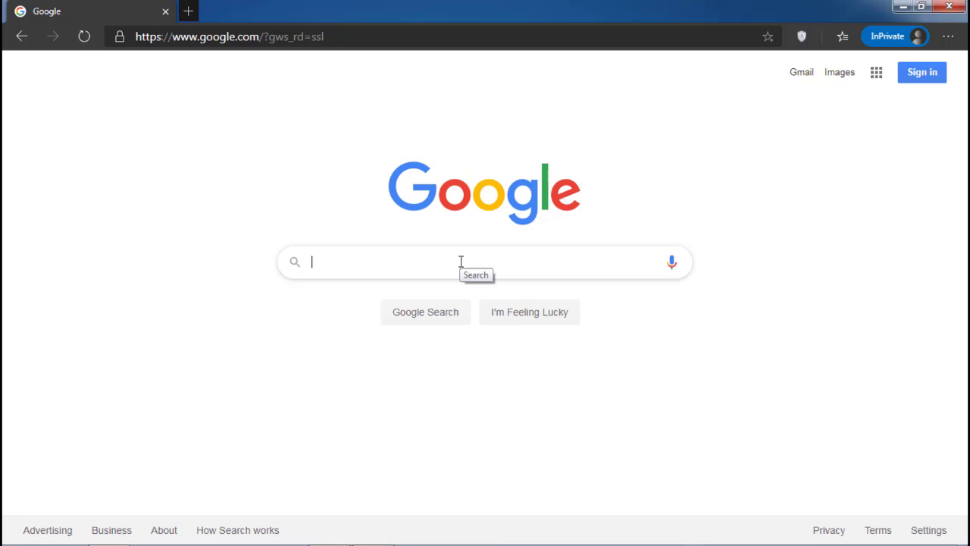
Search Google for "vscode" and open the official Visual Studio Code website from the results
text(vsc)
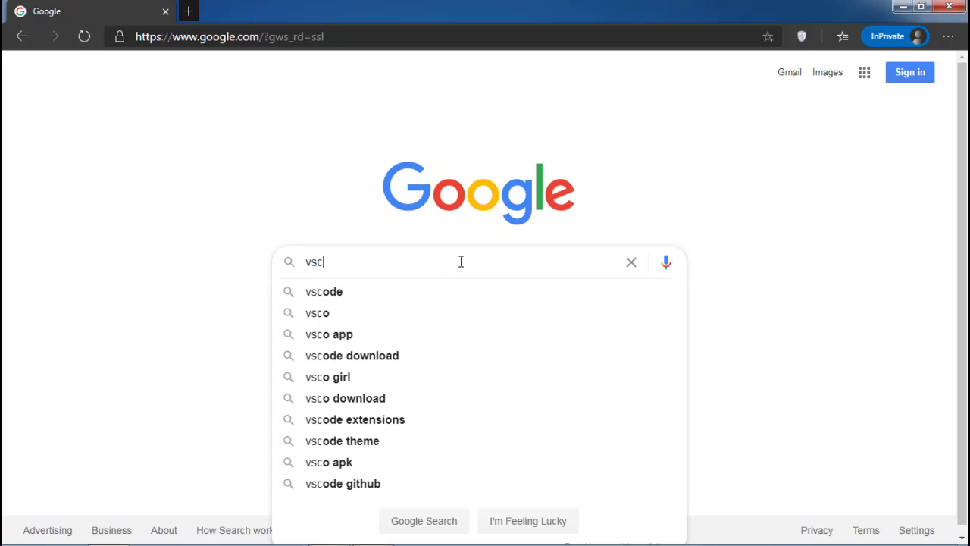
text(ode)
key(Return)
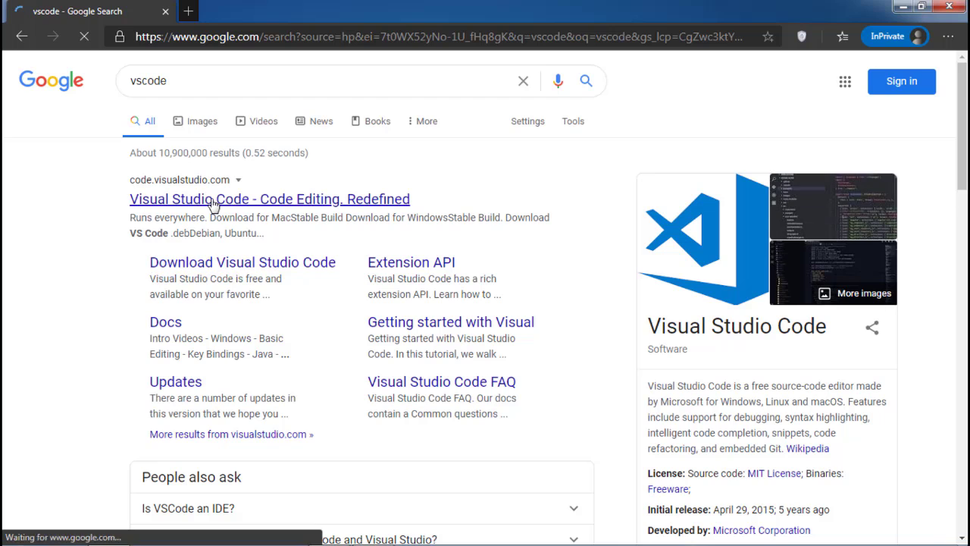
click(180, 197)
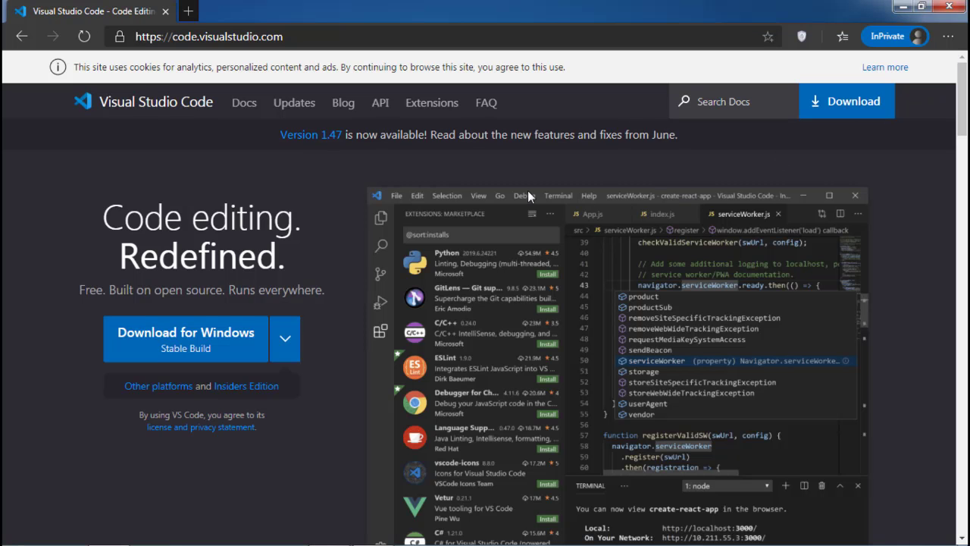
Download the stable Windows x64 User Installer of Visual Studio Code from the platform download list
click(285, 338)
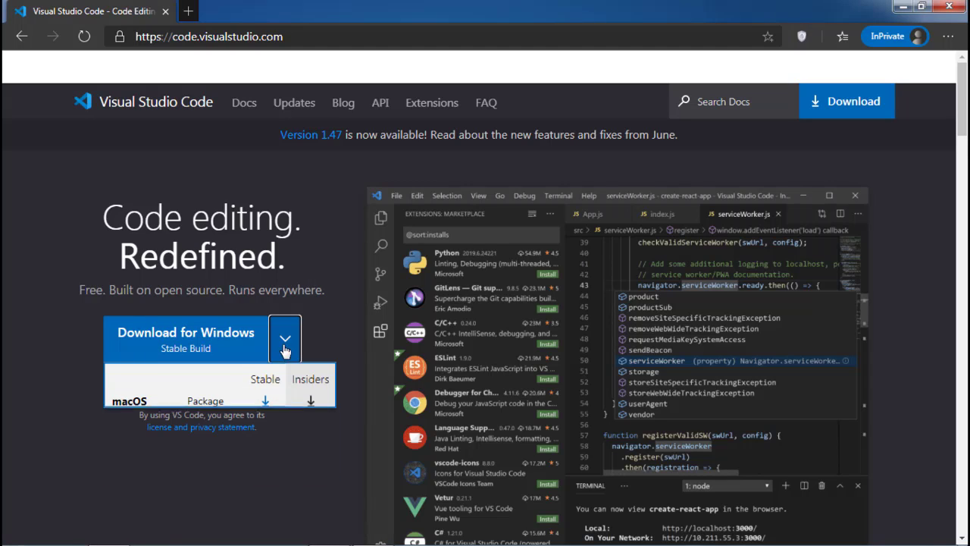
click(56, 308)
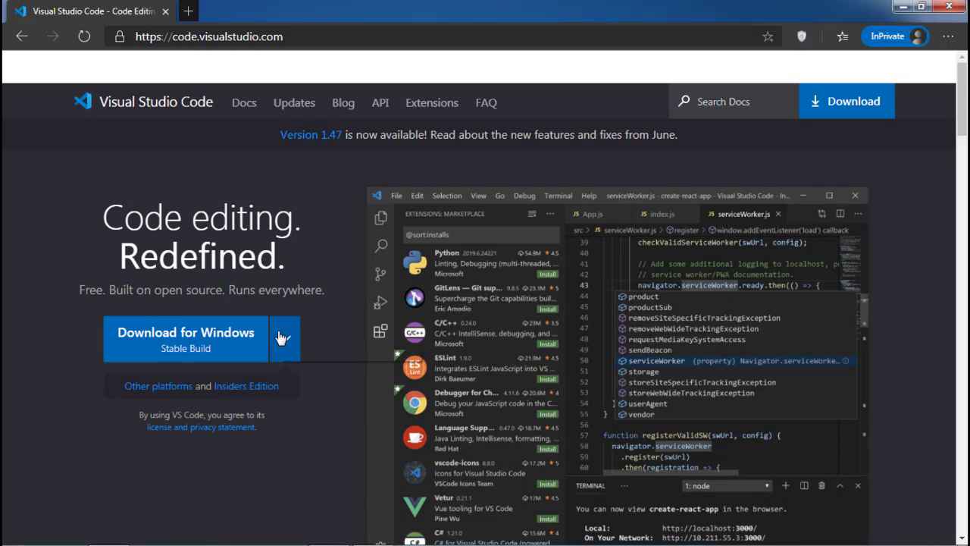
click(284, 338)
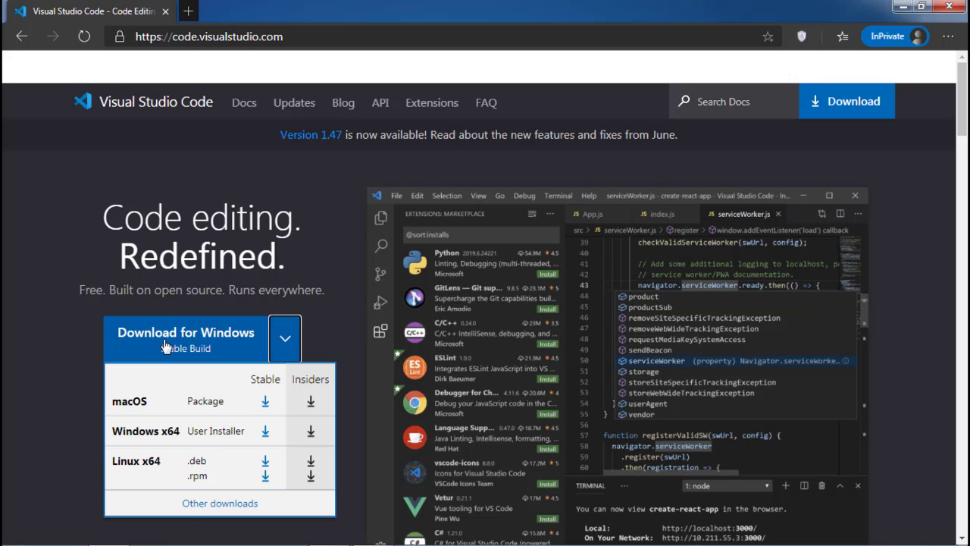
double_click(133, 400)
double_click(145, 459)
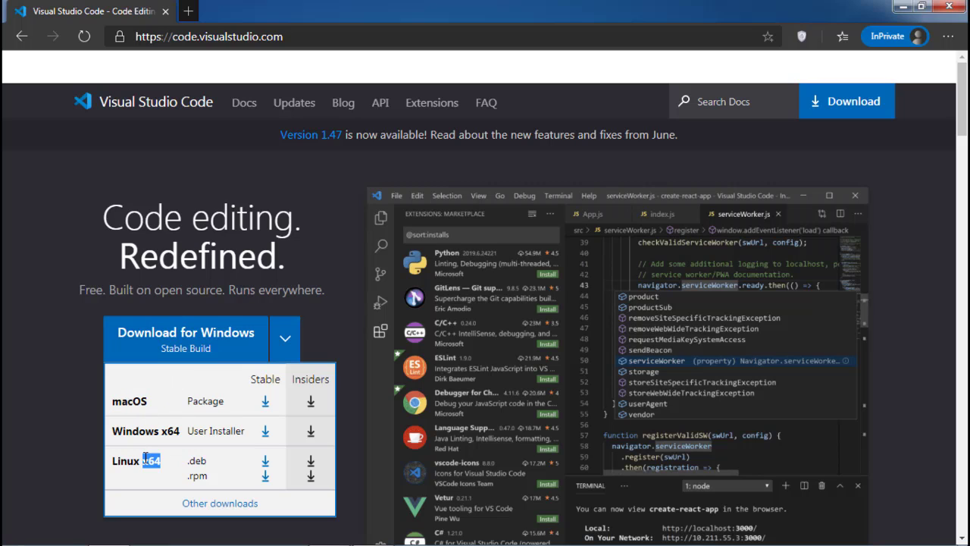
click(145, 460)
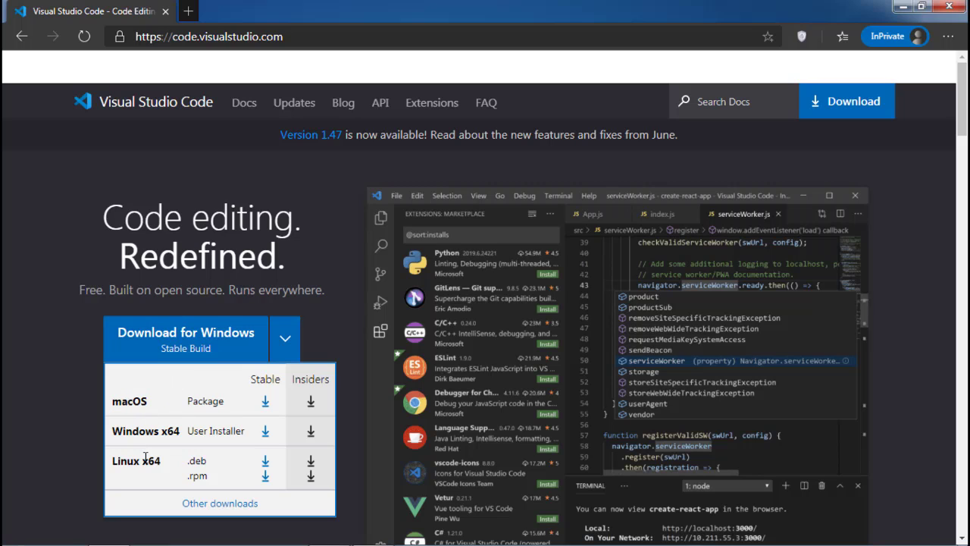
click(266, 432)
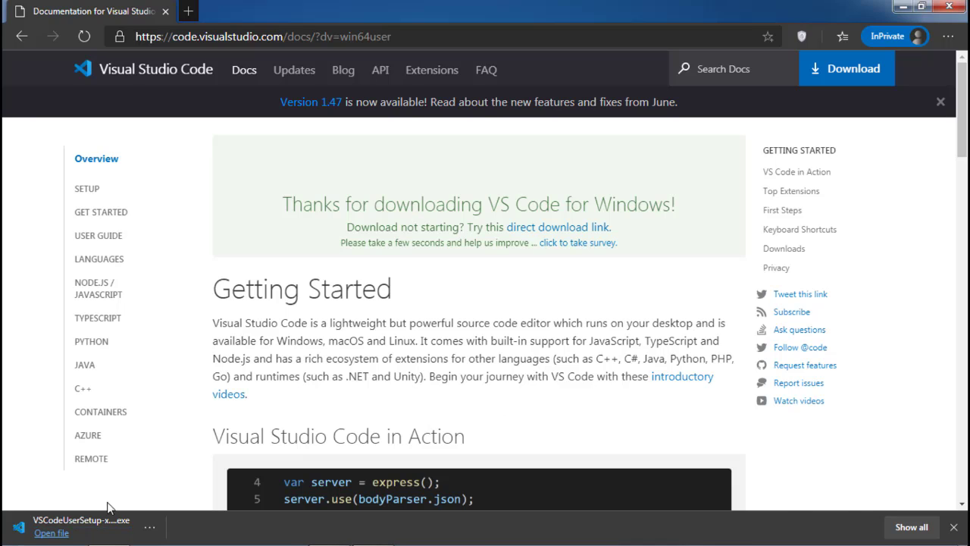
Run the downloaded VSCodeUserSetup file and continue past the security and administrator warnings
click(52, 534)
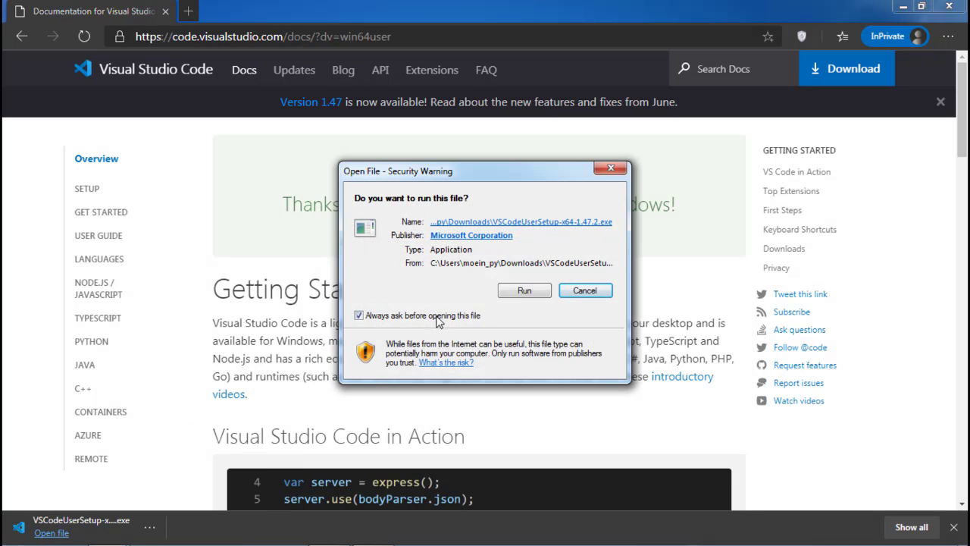
click(524, 291)
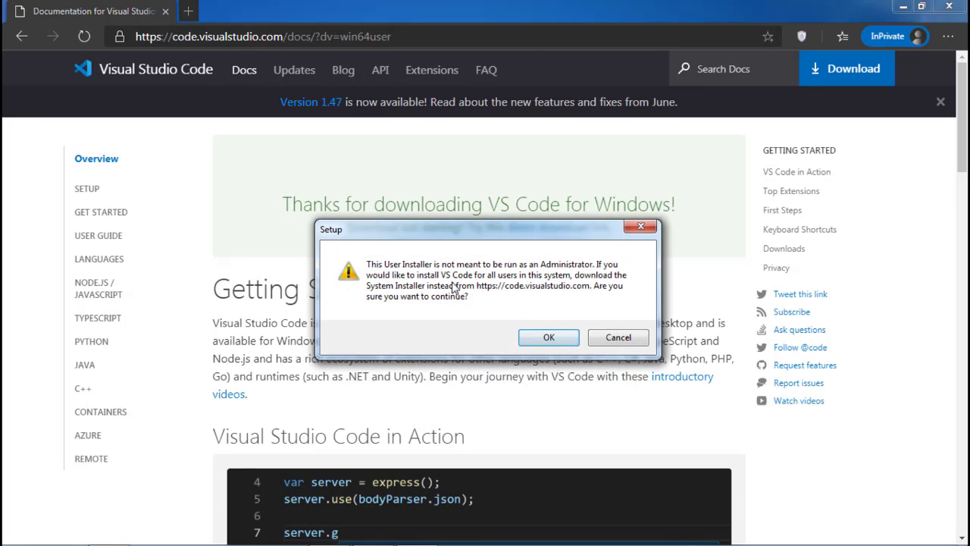
click(553, 338)
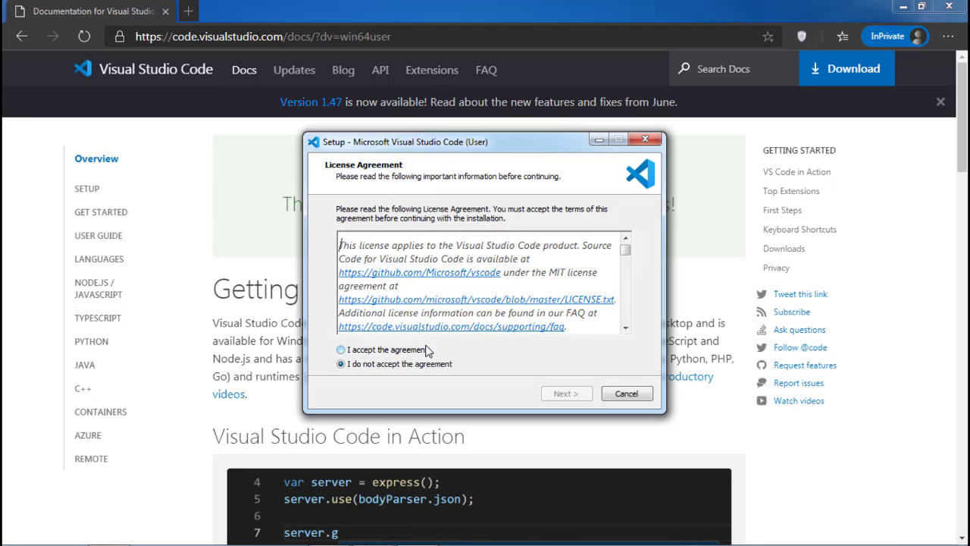
Accept the license agreement and keep the default install location and Start Menu folder in the setup wizard
scroll(530, 288, down, 2)
scroll(530, 289, down, 10)
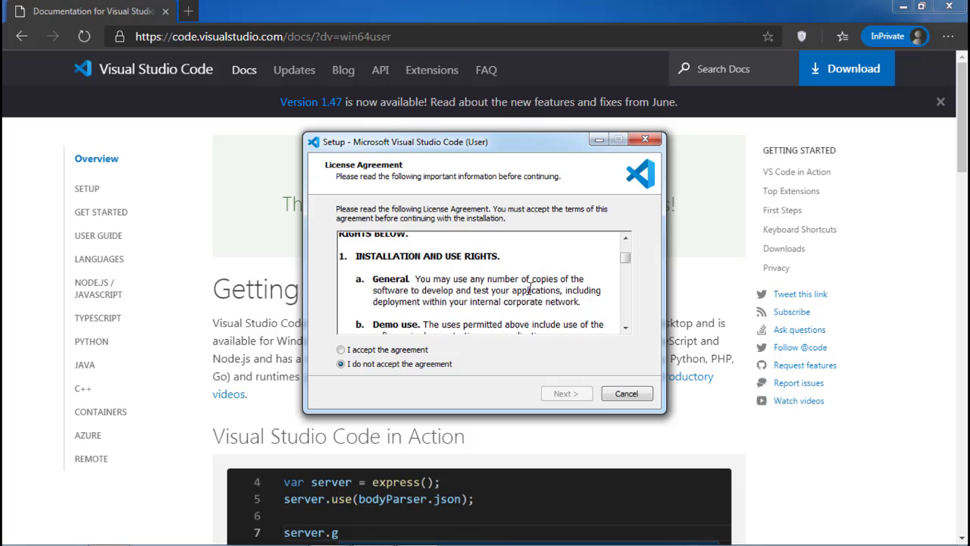
scroll(500, 302, down, 4)
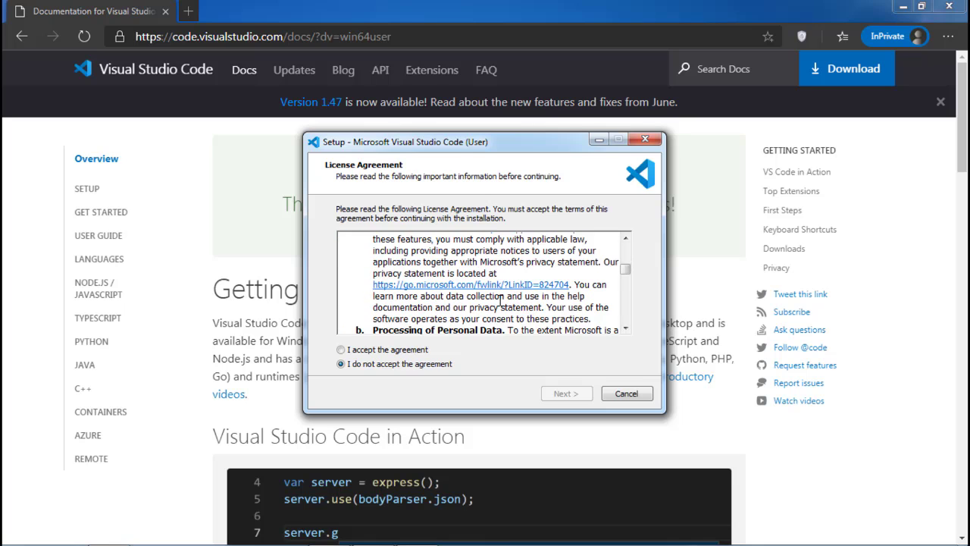
click(409, 349)
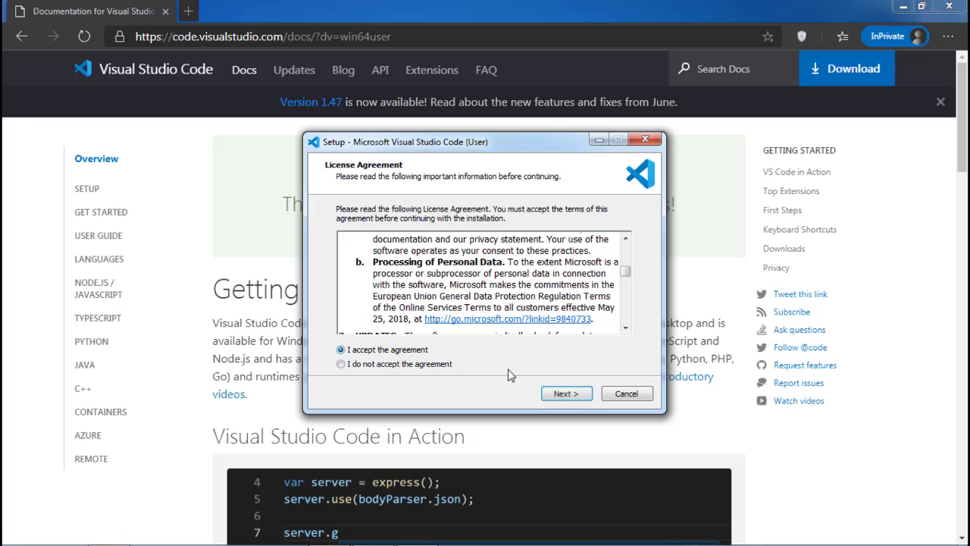
click(562, 391)
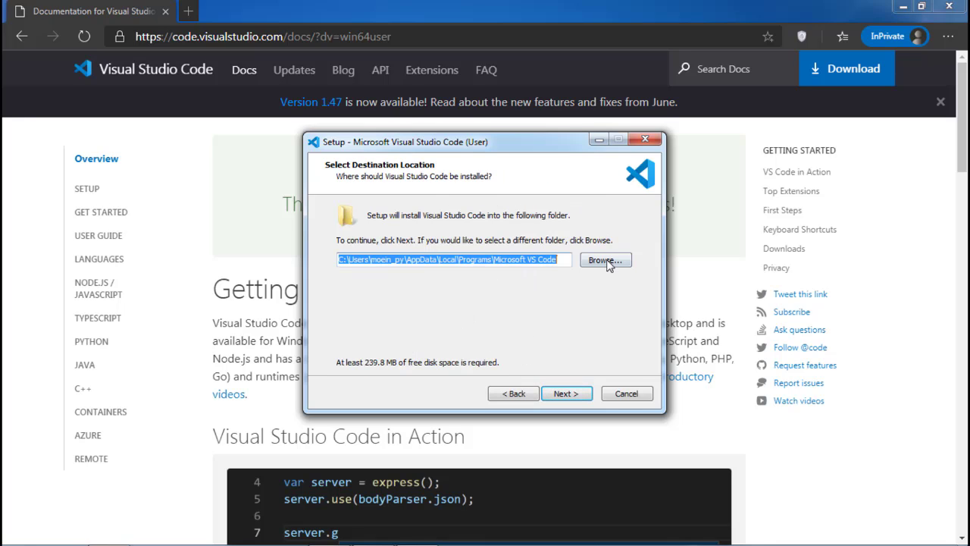
click(566, 401)
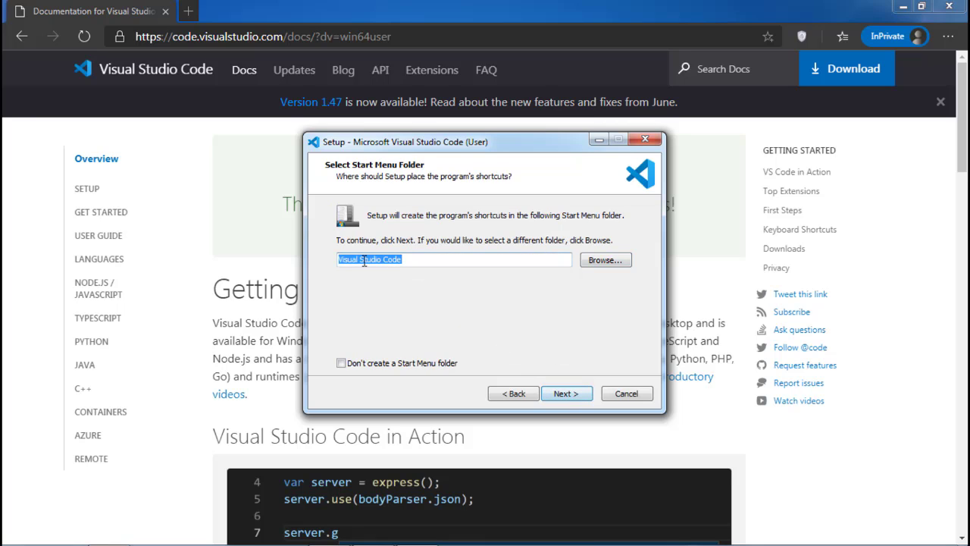
click(565, 394)
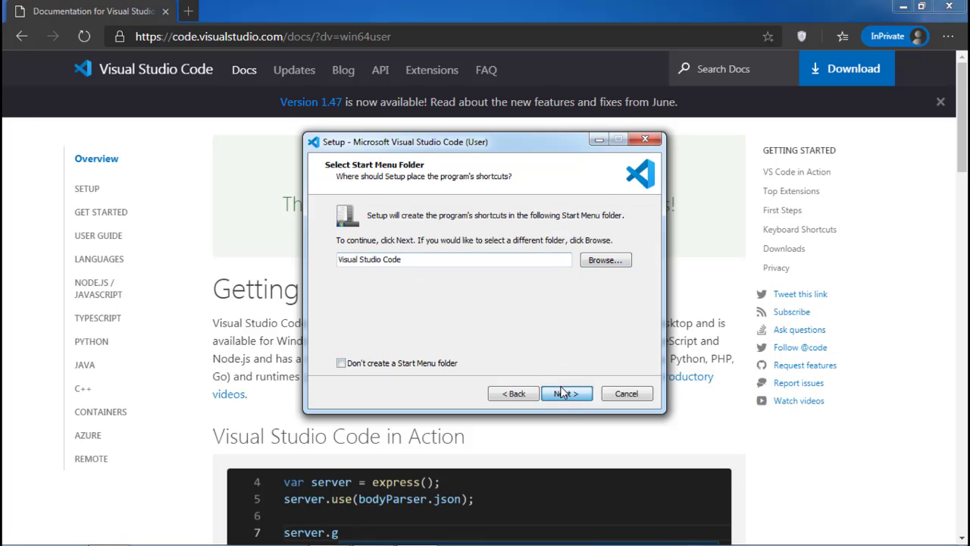
Enable the desktop icon and both "Open with Code" tasks, keep file type registration and Add to PATH, and start the installation
click(344, 316)
click(344, 300)
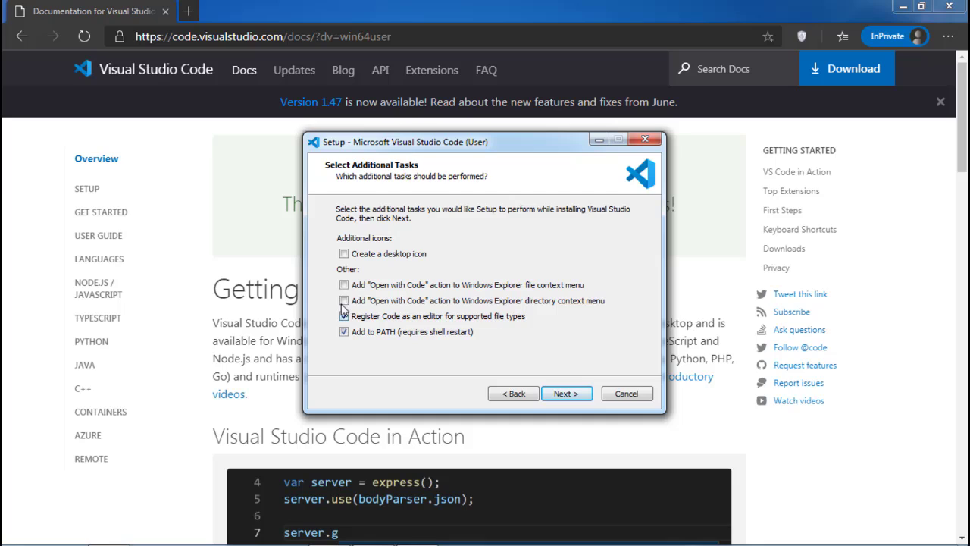
click(344, 284)
click(345, 255)
click(558, 391)
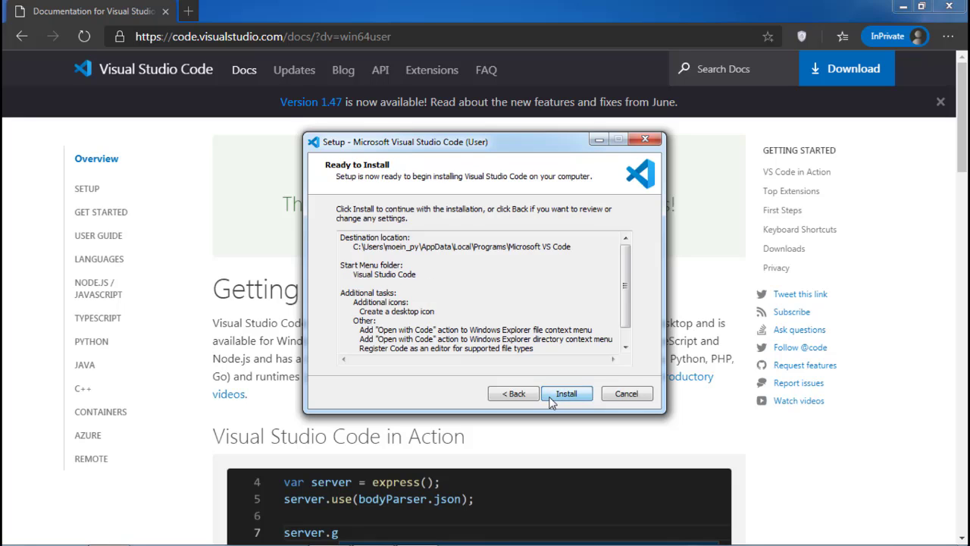
click(552, 396)
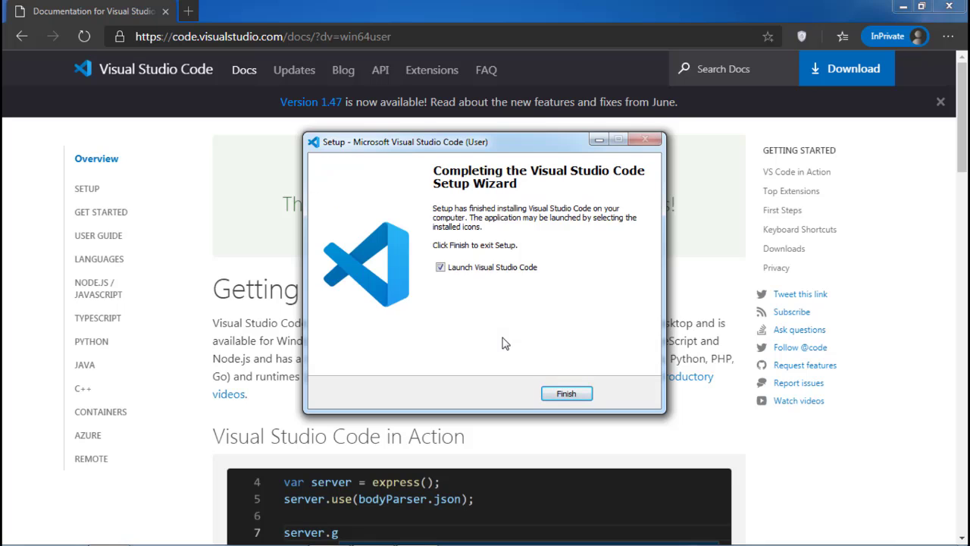
Search the web for "atom editor" in a new browser tab
click(188, 11)
text(atom )
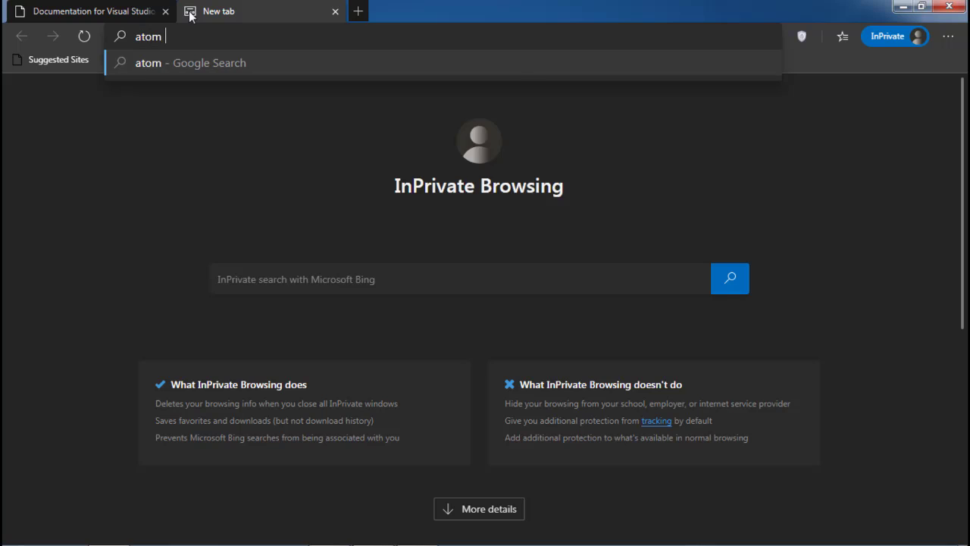
text(editor)
key(Return)
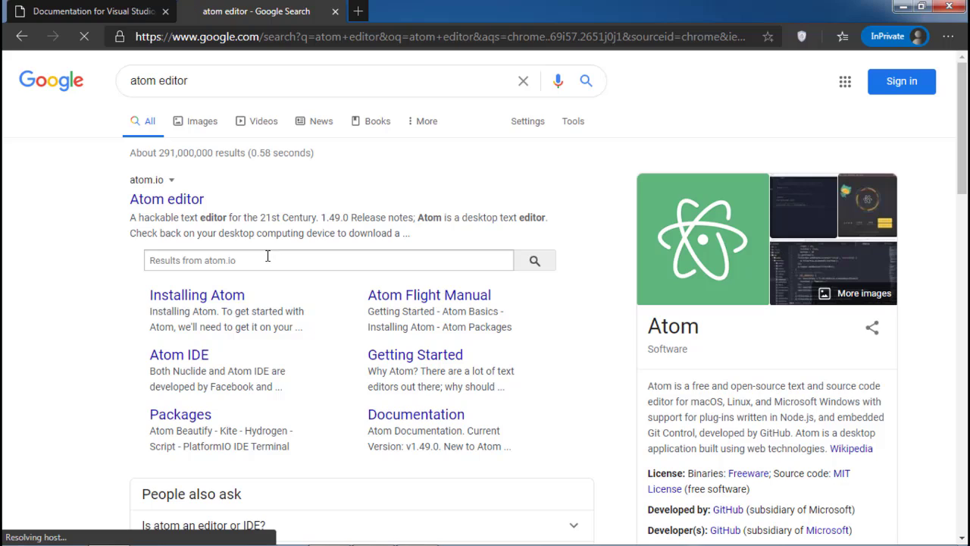
click(99, 11)
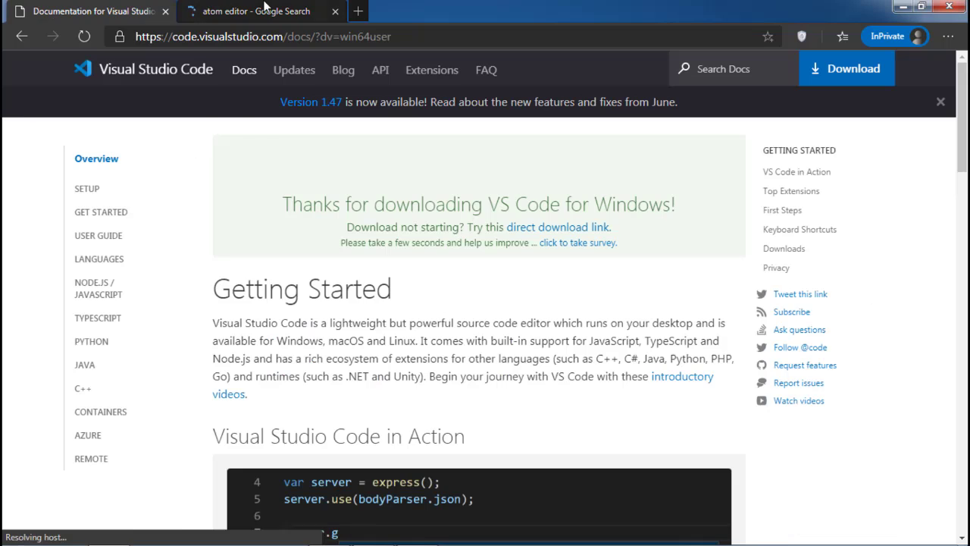
click(265, 6)
click(113, 6)
click(190, 6)
click(152, 6)
click(204, 6)
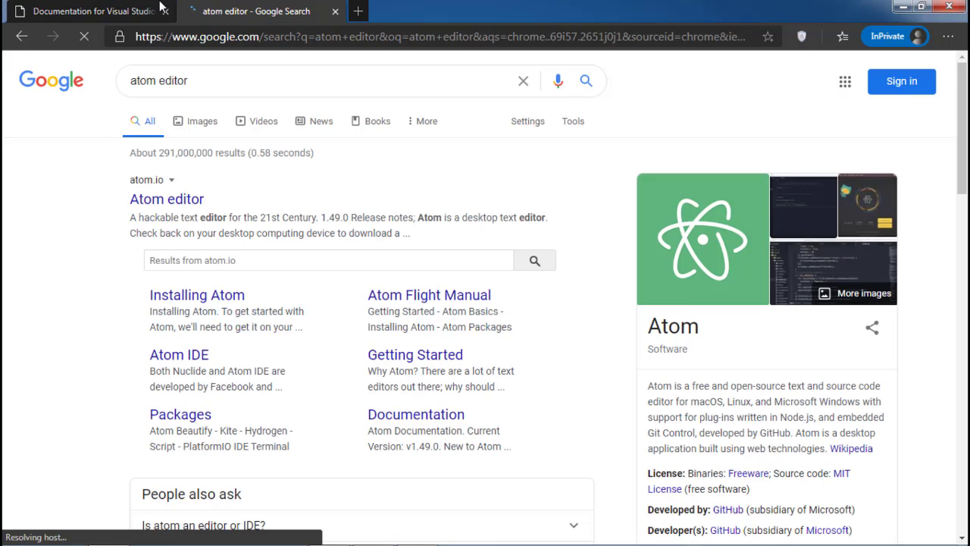
click(160, 7)
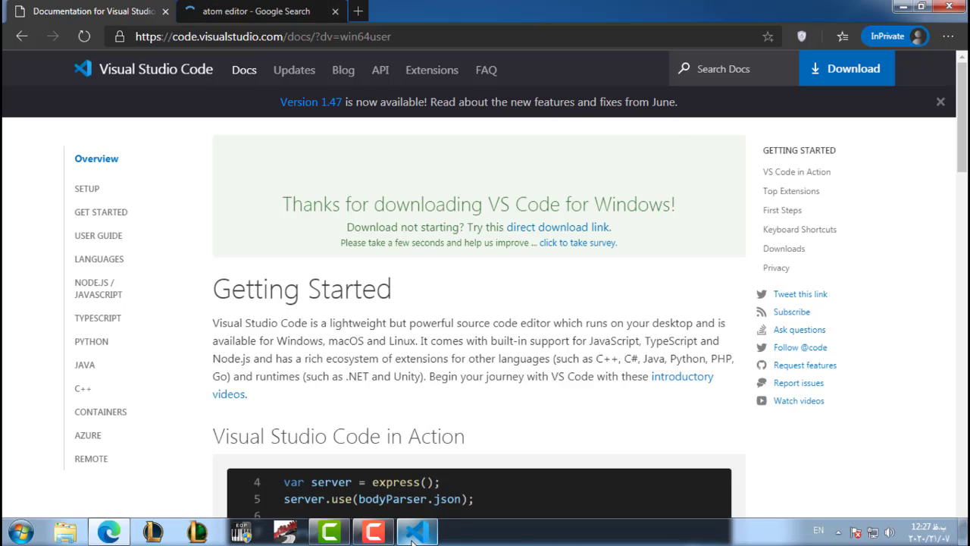
Finish the setup wizard with Launch Visual Studio Code enabled, and close the two text files open in the editor
click(417, 535)
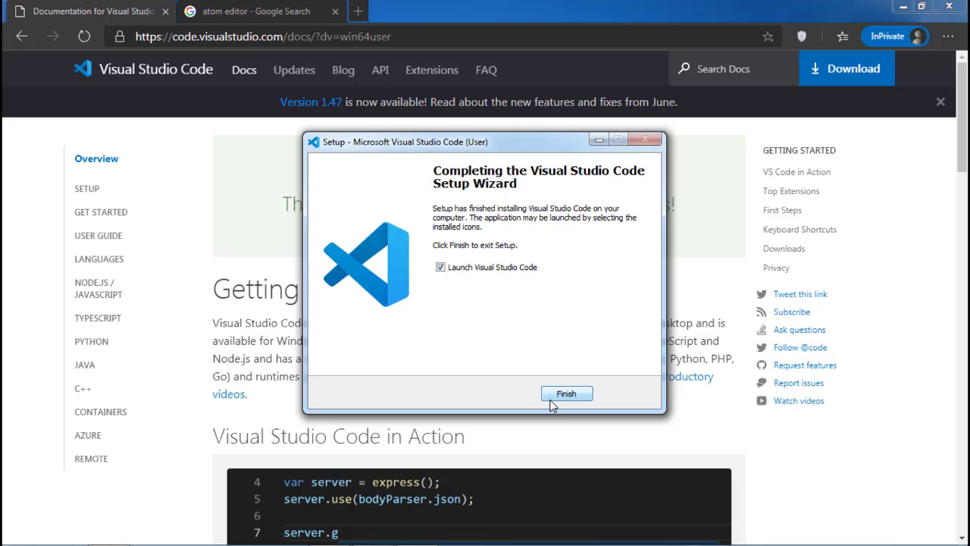
click(559, 398)
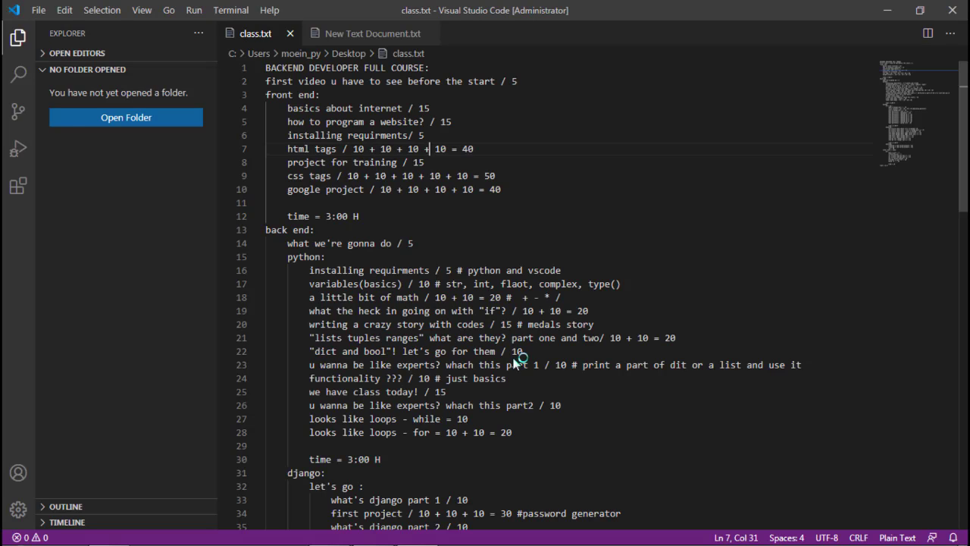
click(334, 35)
click(343, 33)
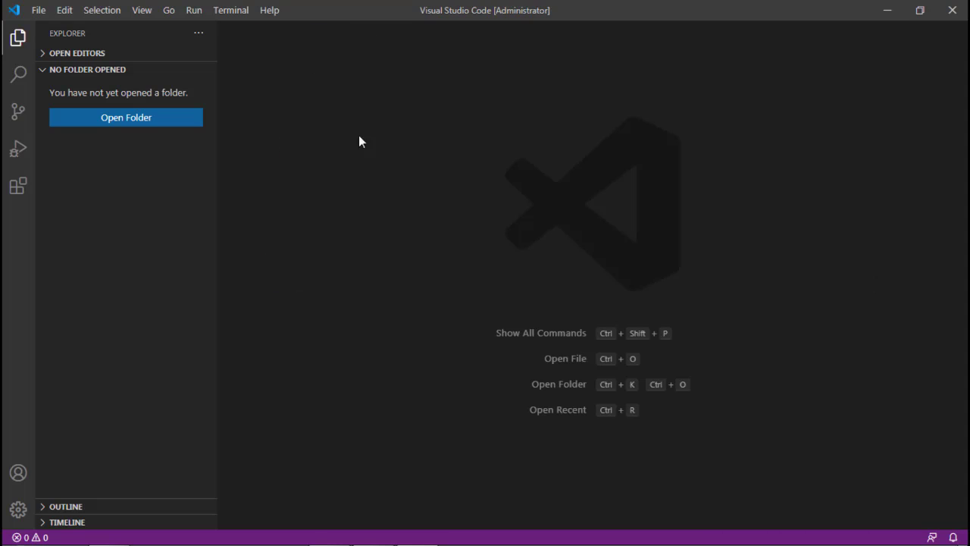
click(18, 38)
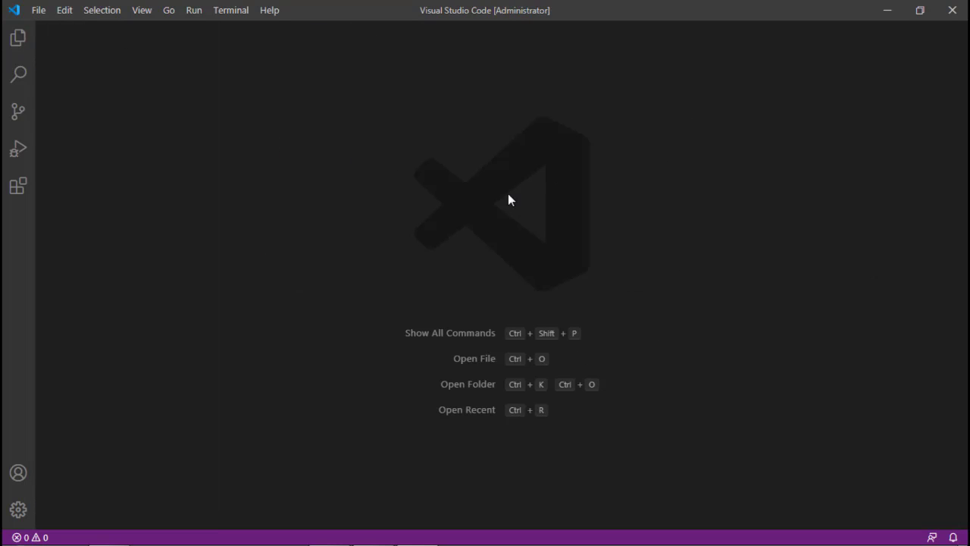
click(18, 152)
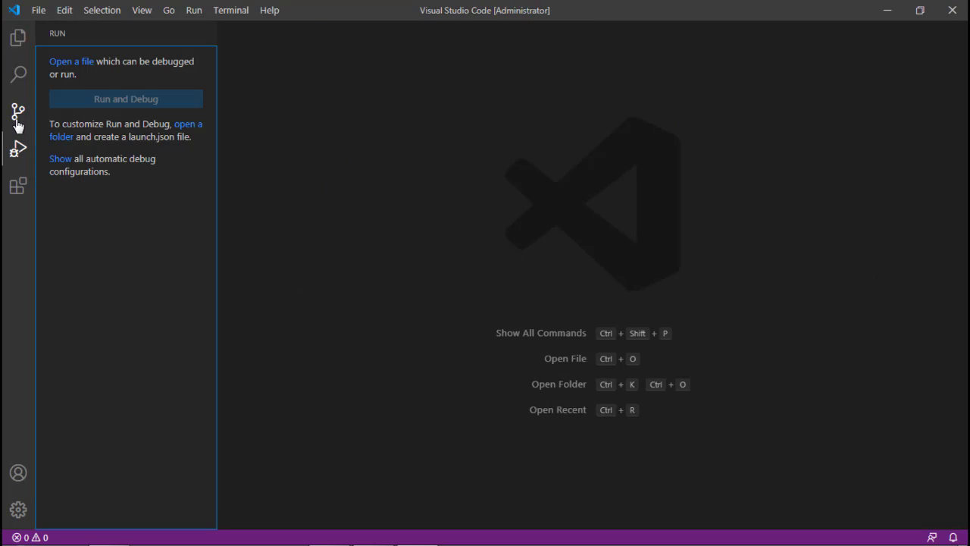
click(18, 37)
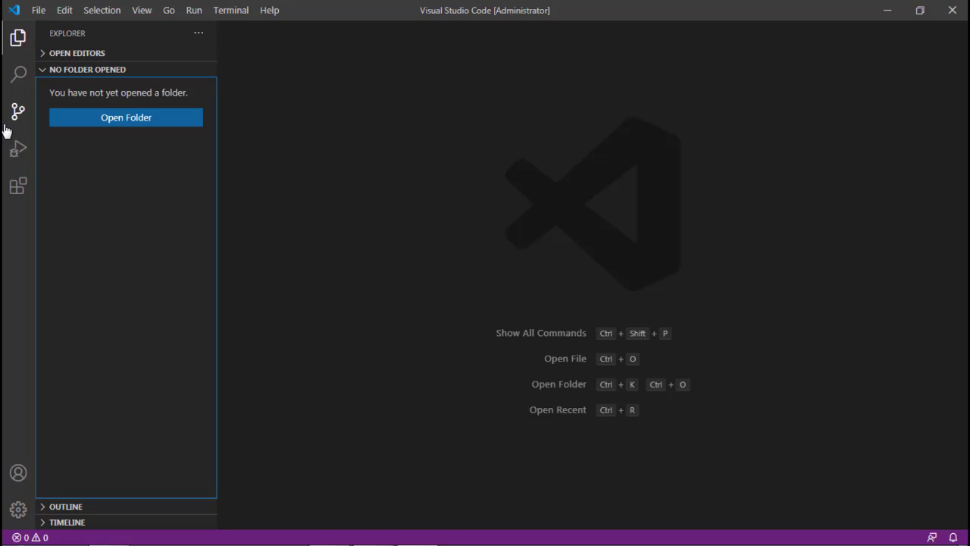
Search the extensions marketplace for "html" and open the HTML CSS Support page to check its download count
click(4, 182)
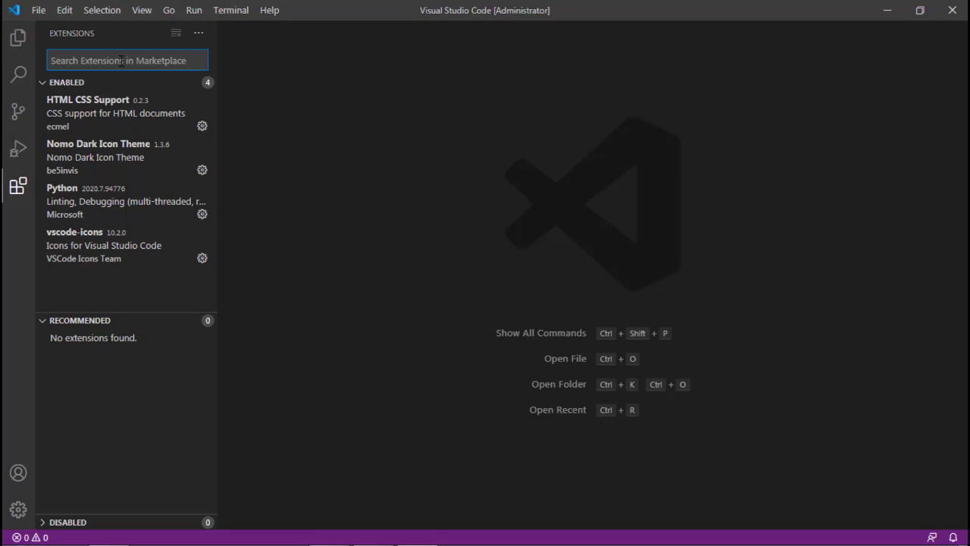
text(html)
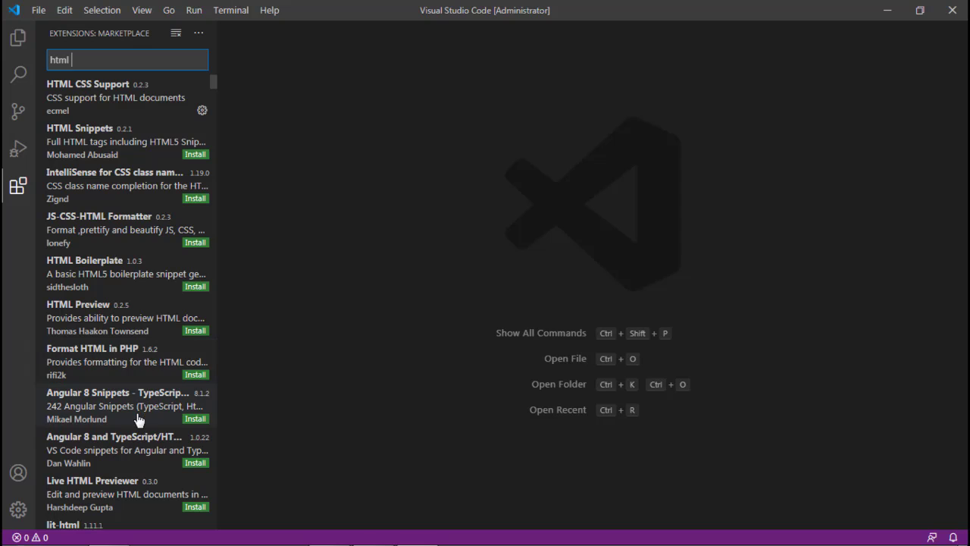
click(150, 111)
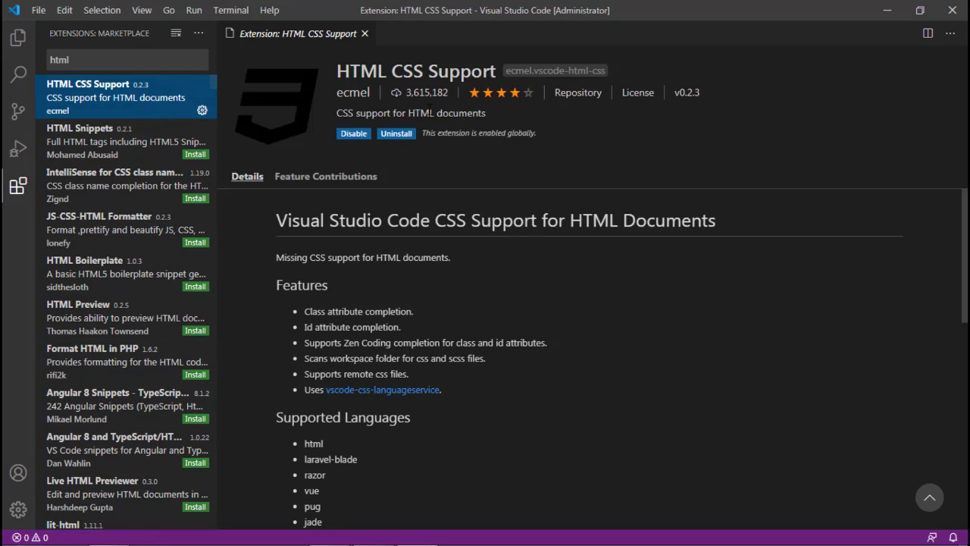
drag(407, 93, 447, 94)
click(435, 116)
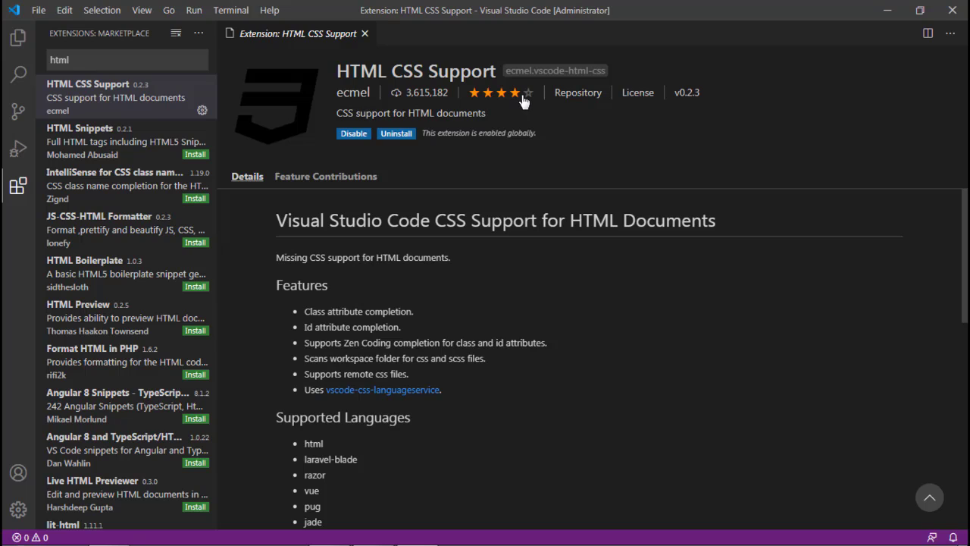
Switch from the extensions list to the file explorer, collapse the No Folder Opened section and close the HTML CSS Support page
mouse_move(524, 102)
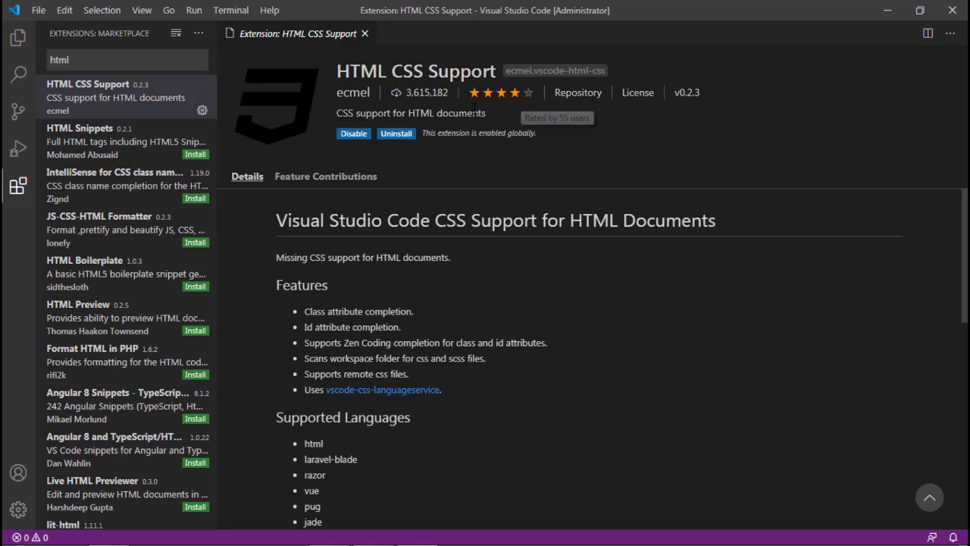
click(81, 58)
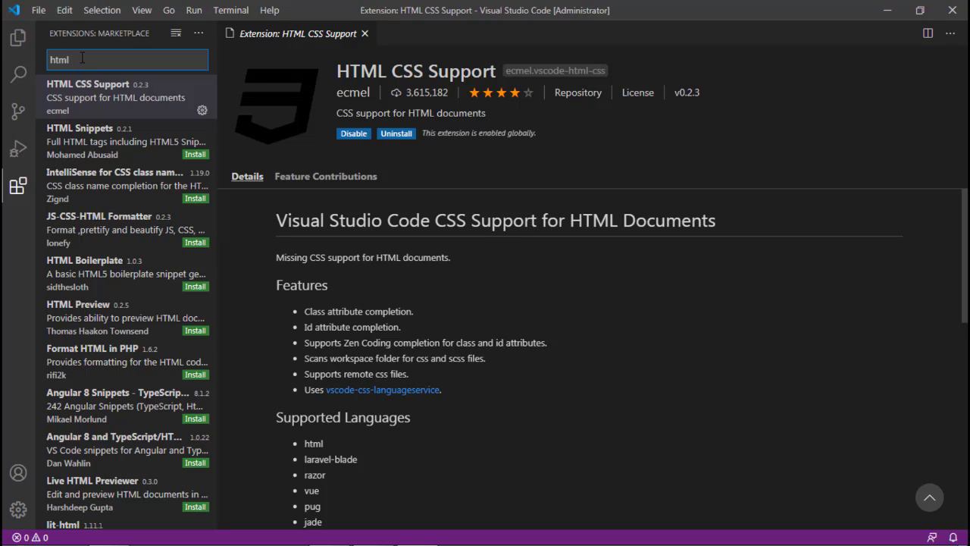
click(18, 38)
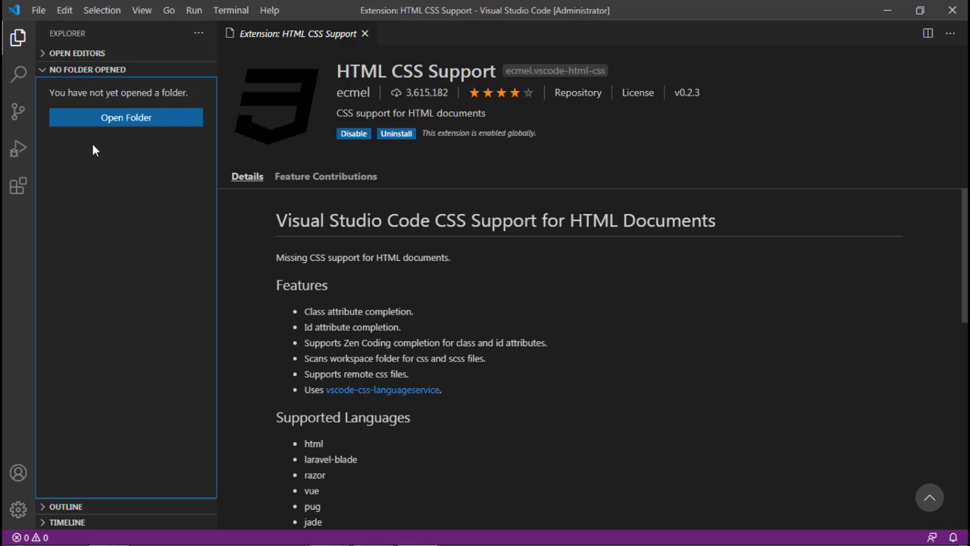
click(52, 72)
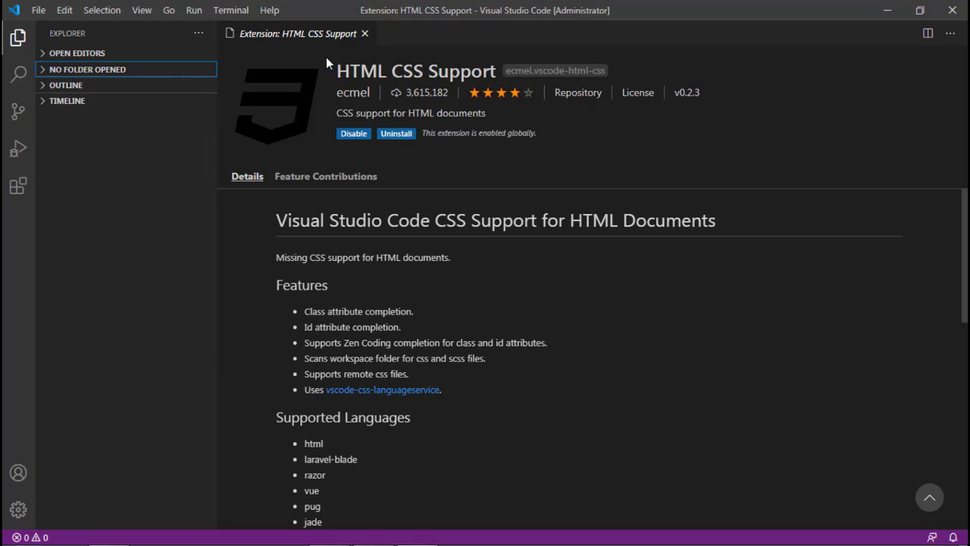
click(364, 34)
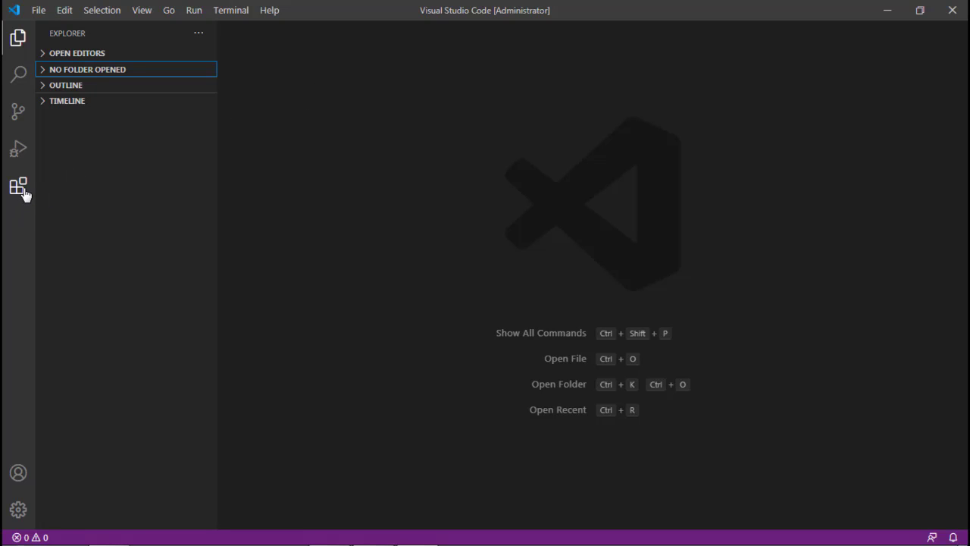
mouse_move(110, 536)
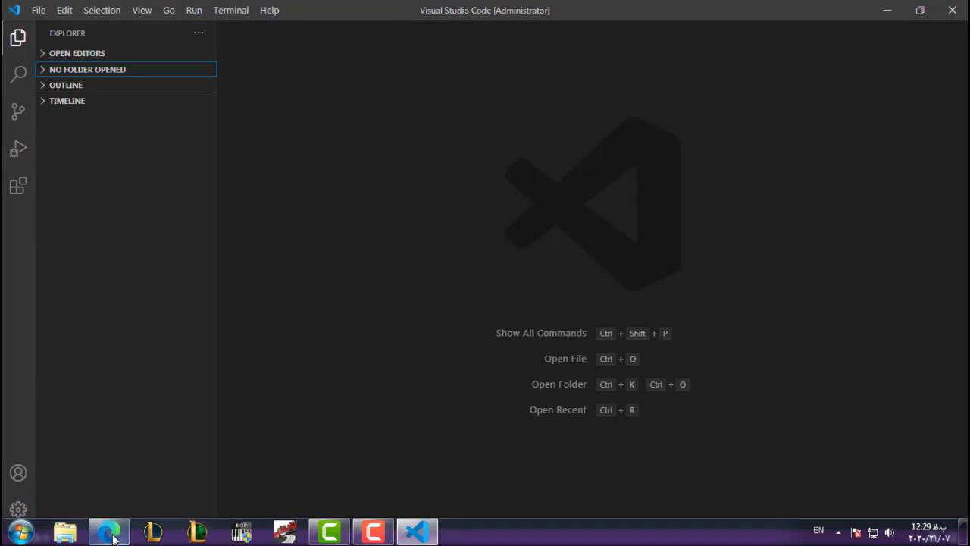
click(388, 276)
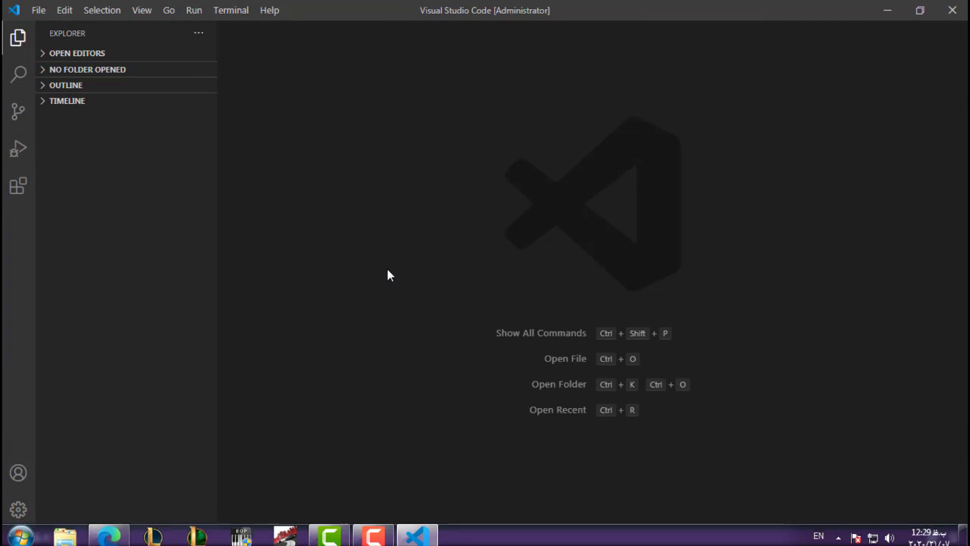